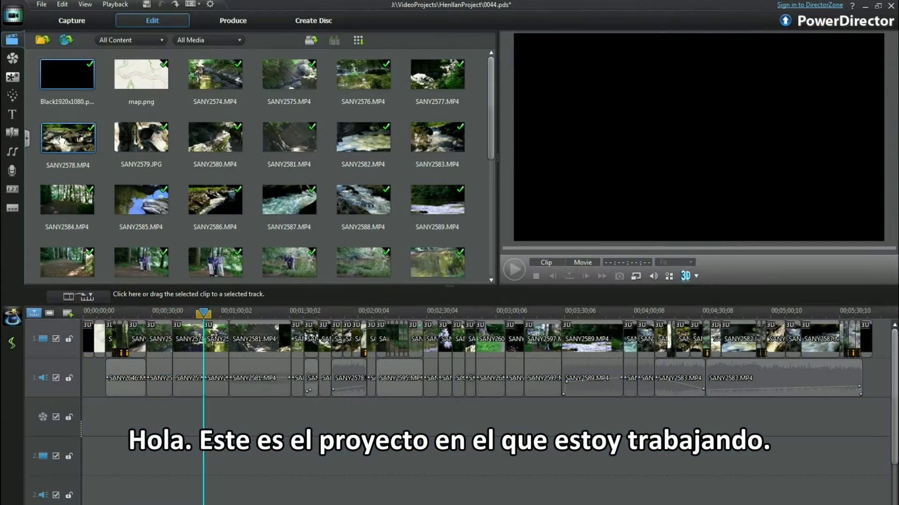
Step: Switch to the Transition Room to list transitions such as Airplane, Blizzard and Blur
left_click(12, 132)
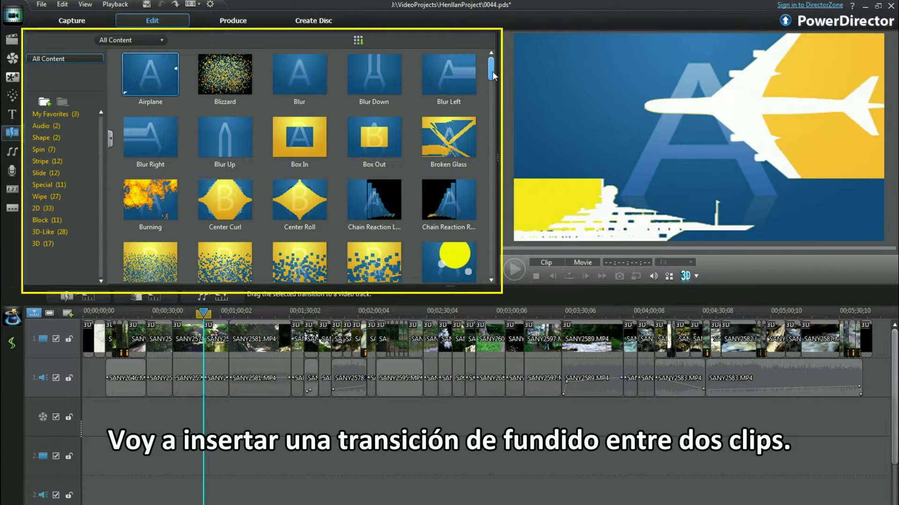
Step: Drop the Fade transition between two track-1 clips and open its Transition Behavior options
scroll(492, 95, "down", 3)
left_click_drag(492, 96, 492, 112)
left_click_drag(212, 188, 202, 344)
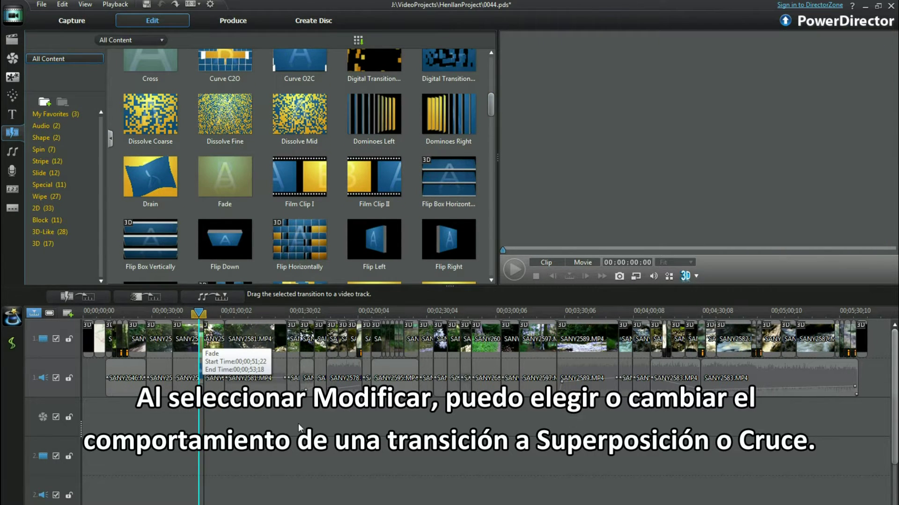
left_click(201, 339)
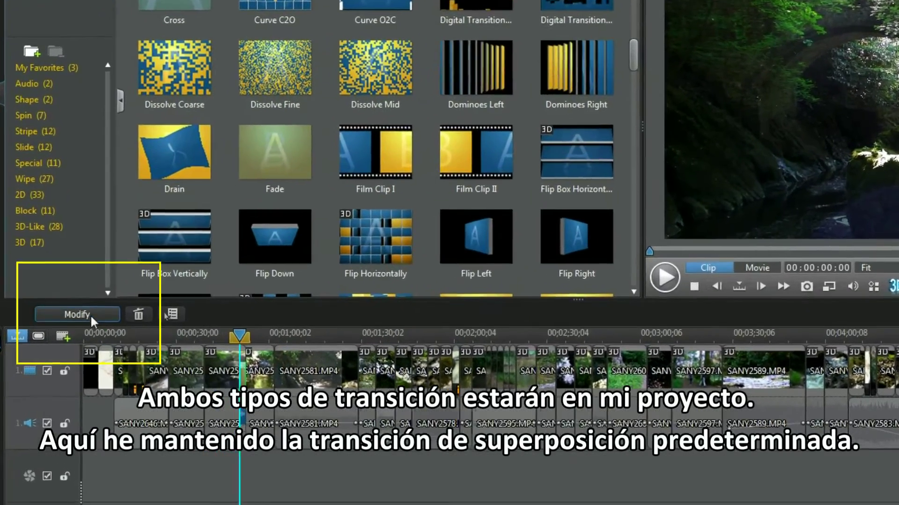
left_click(82, 302)
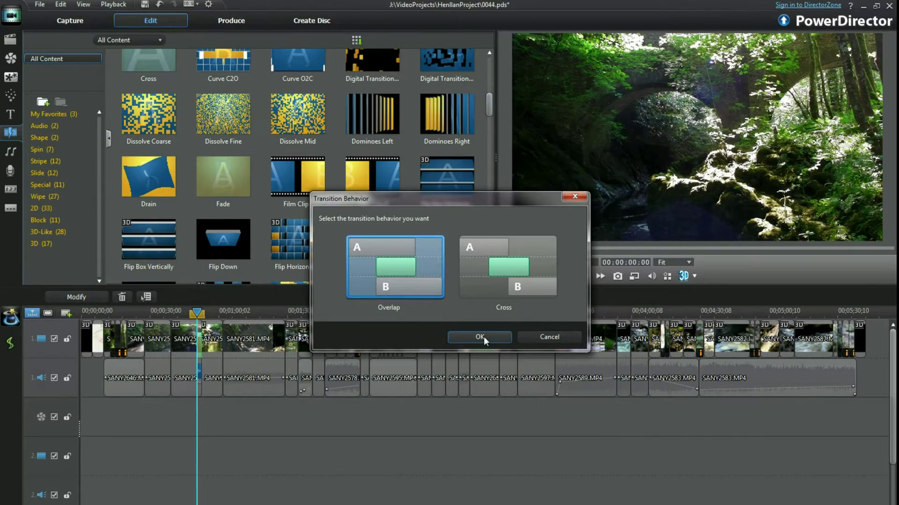
Step: Confirm Overlap for the Fade, then reopen its behavior and switch it to Cross
left_click(481, 337)
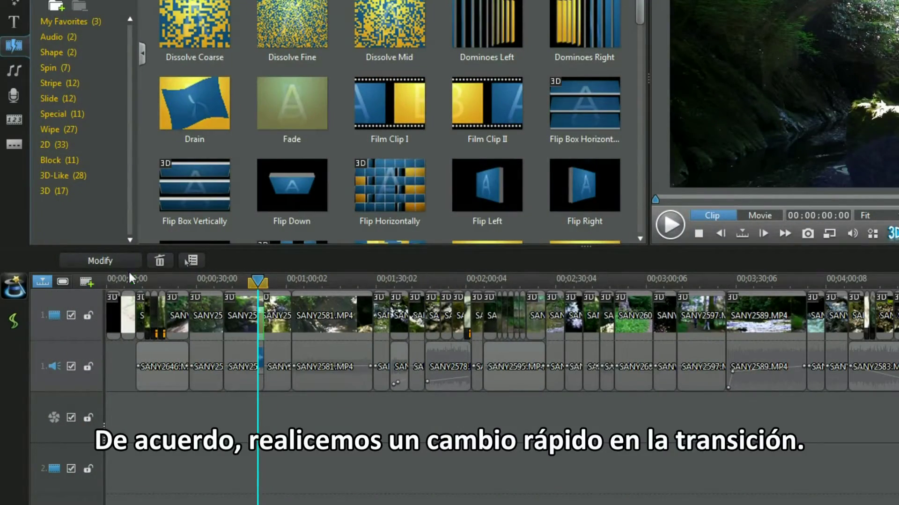
left_click(122, 263)
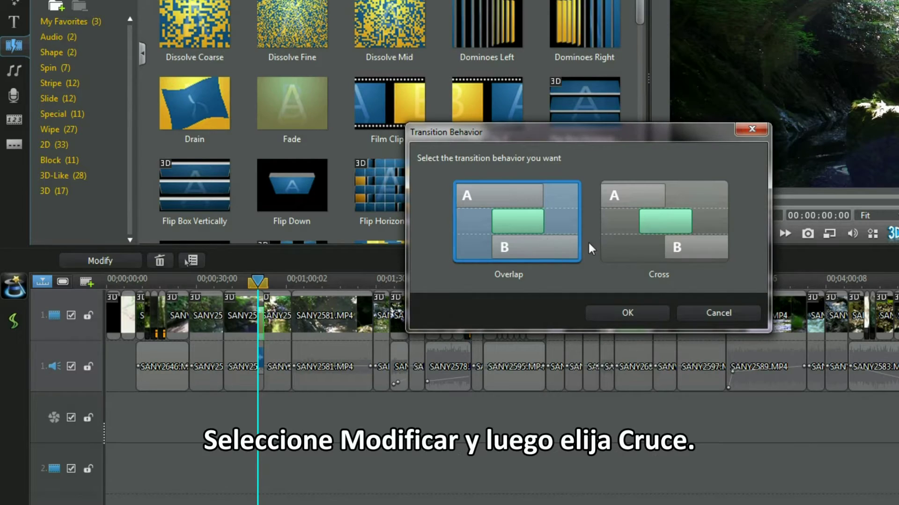
left_click(668, 236)
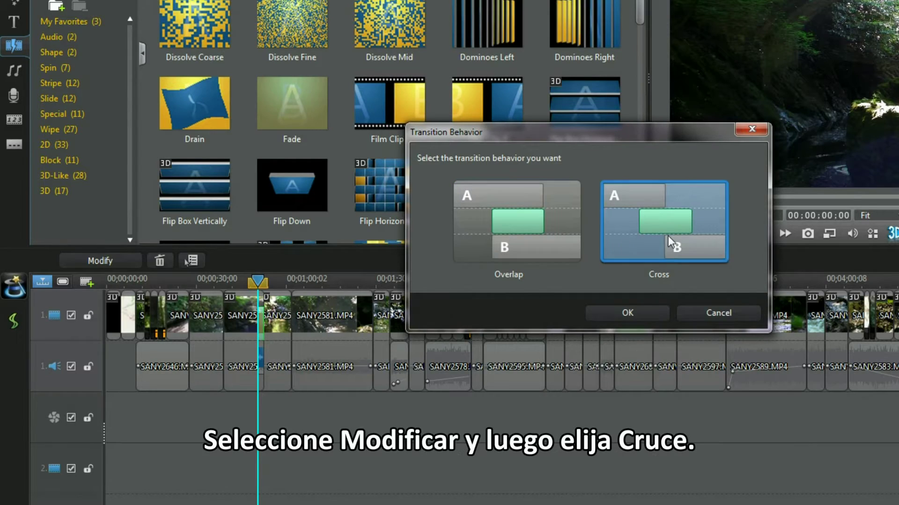
left_click(625, 316)
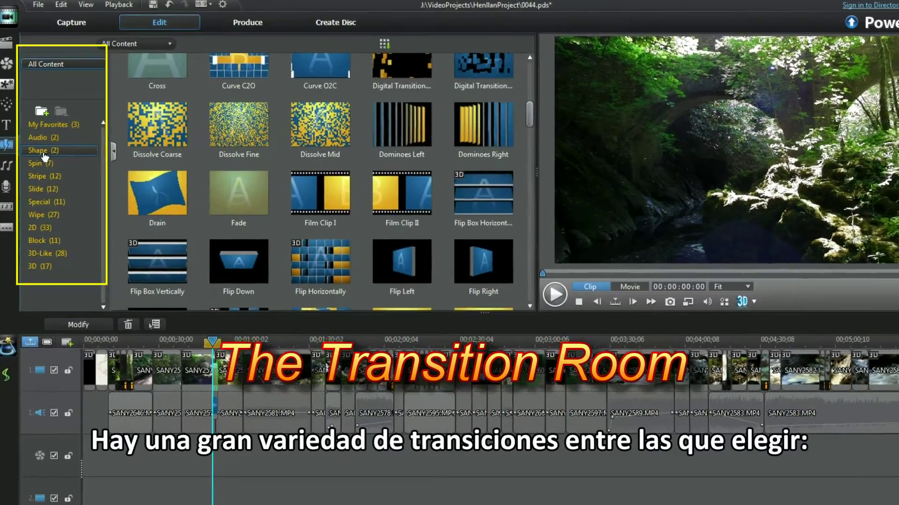
Step: Browse the Shape, Stripe, Spin, Slide and Special categories, then drop Burning between two track-1 clips
left_click(44, 153)
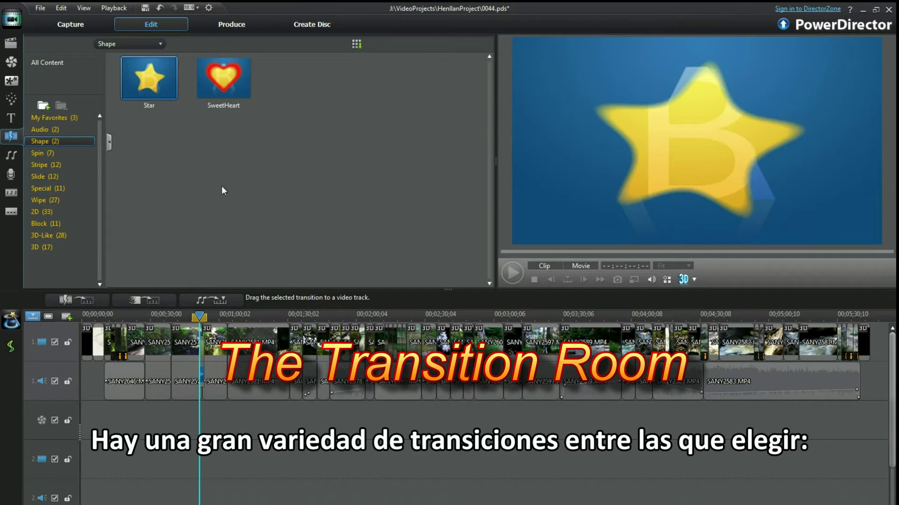
left_click(44, 164)
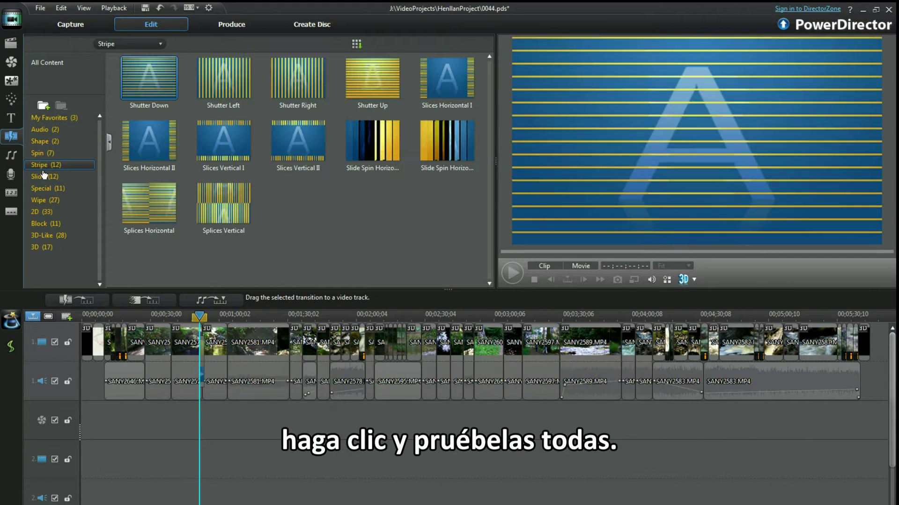
left_click(43, 155)
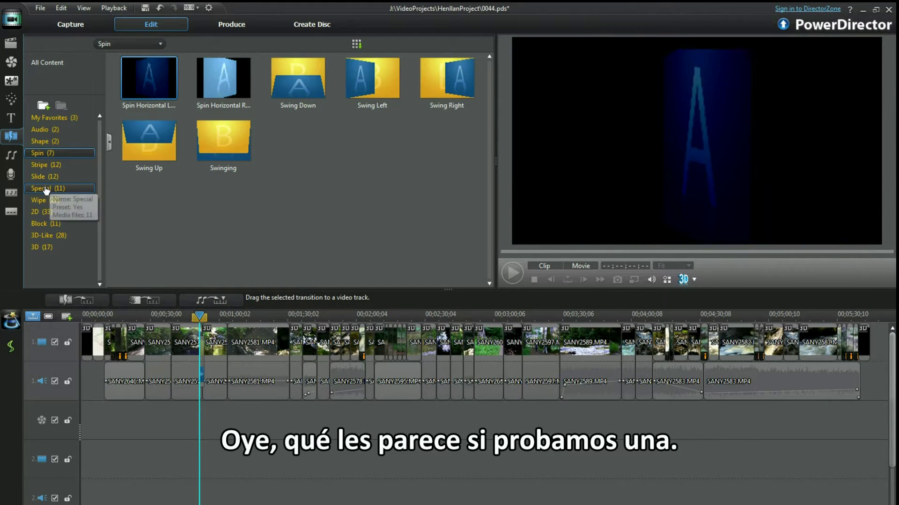
left_click(42, 177)
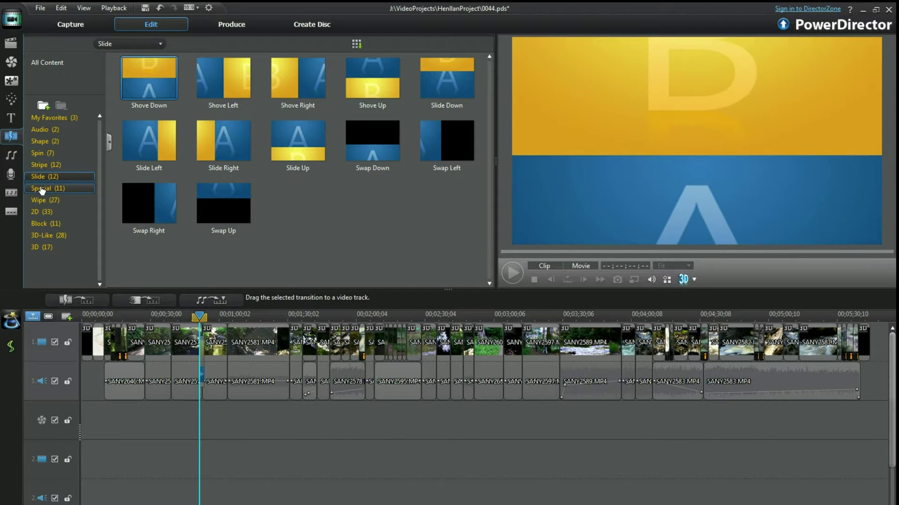
left_click(43, 188)
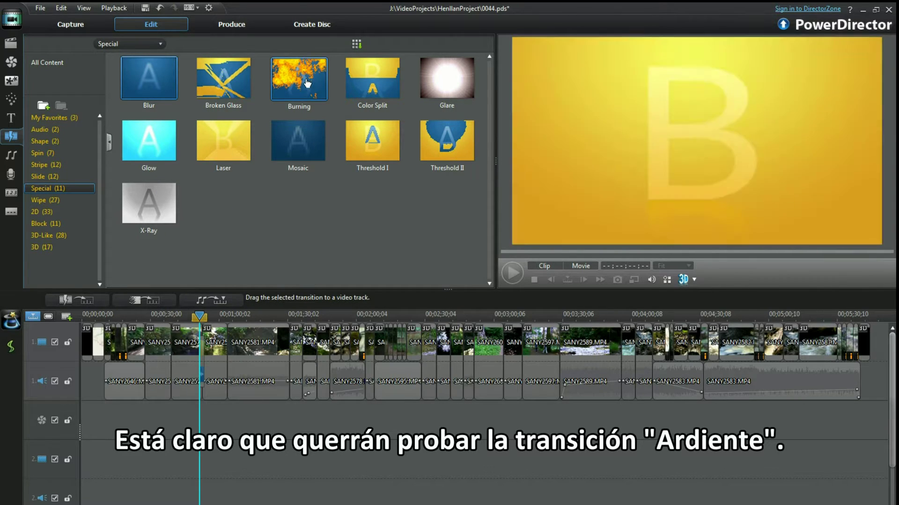
mouse_move(289, 242)
left_mouse_down()
mouse_move(253, 323)
mouse_move(228, 342)
left_mouse_up()
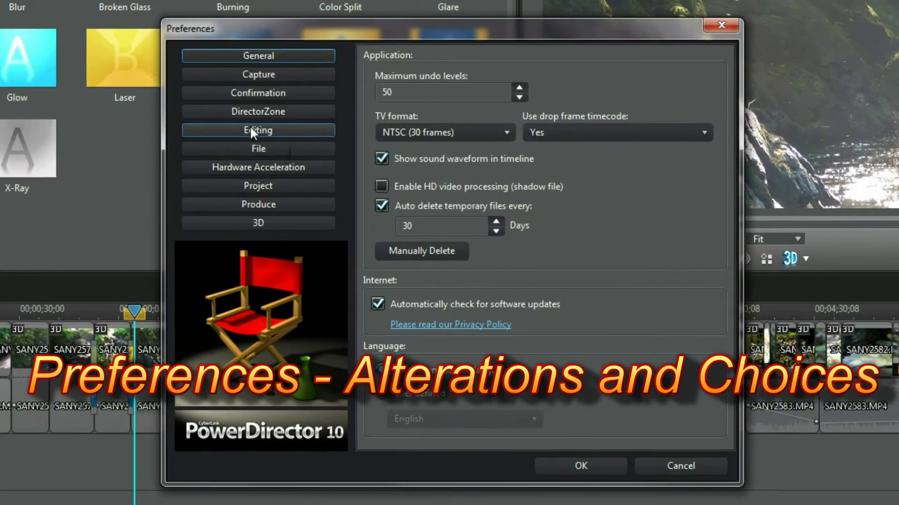
Step: In Editing preferences, set the default transition behavior to Cross and the default duration to 1.0 seconds
left_click(252, 130)
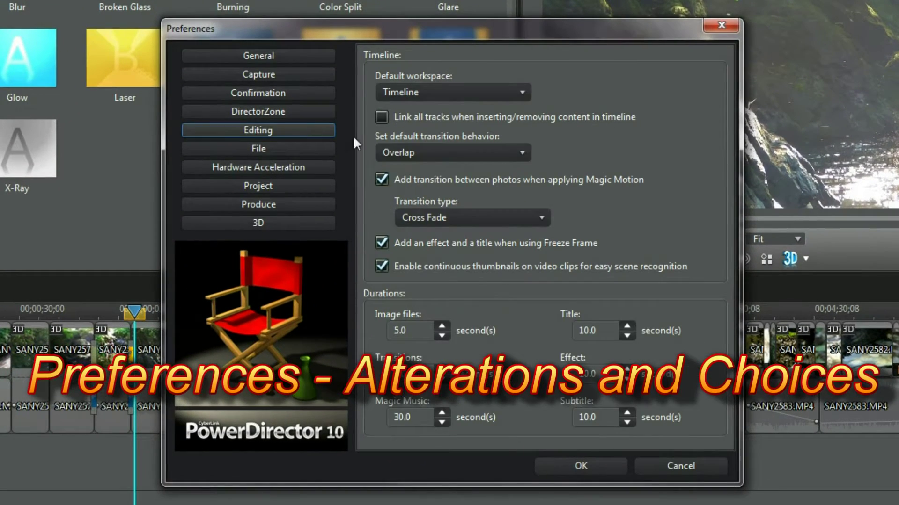
left_click(523, 151)
left_click(448, 171)
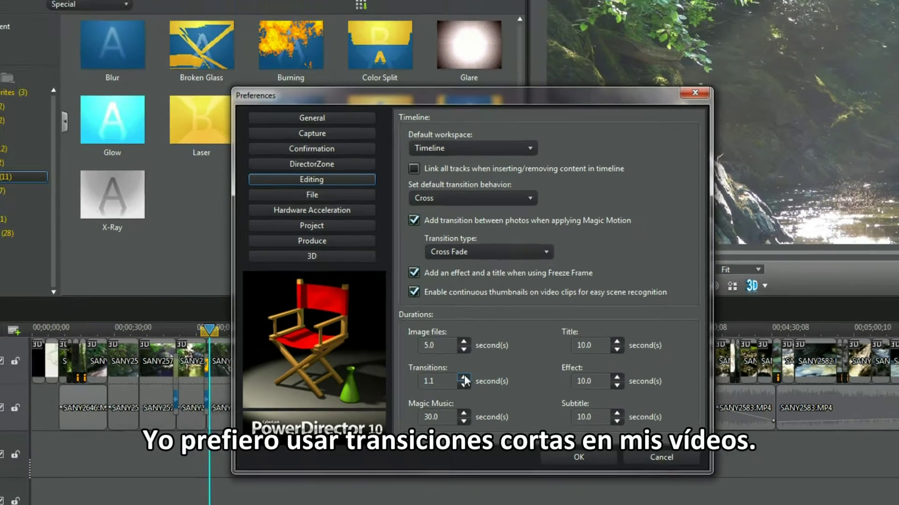
left_click(442, 369)
left_click(442, 370)
left_click(474, 380)
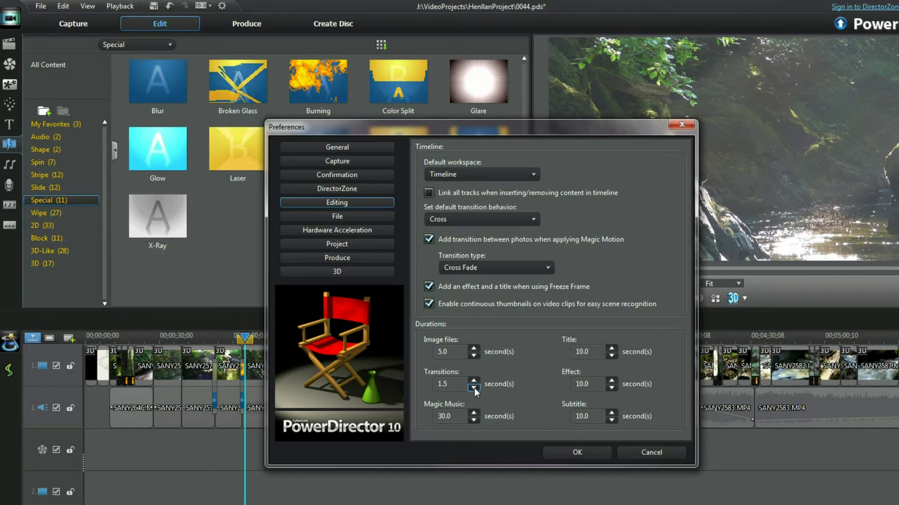
left_click(473, 388)
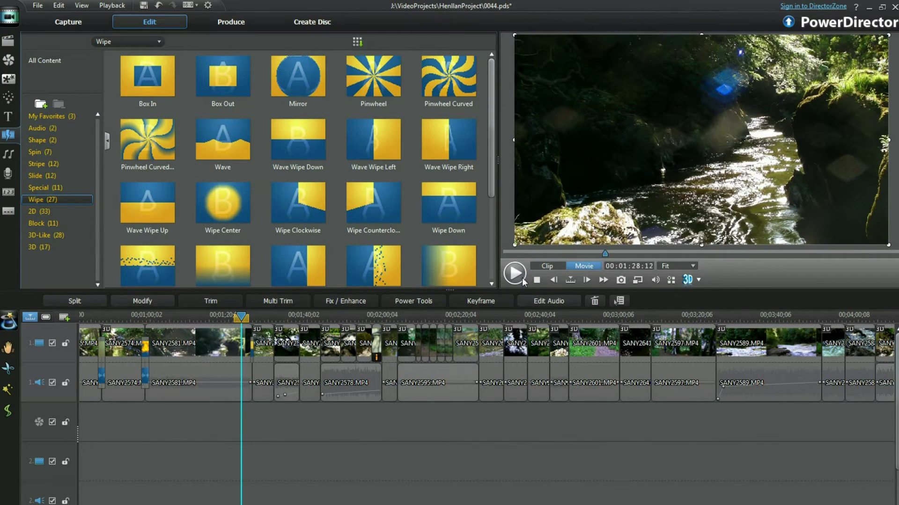
Step: Preview the movie, zoom the timeline in, and drag the Flocking transition's left edge earlier
left_click(517, 280)
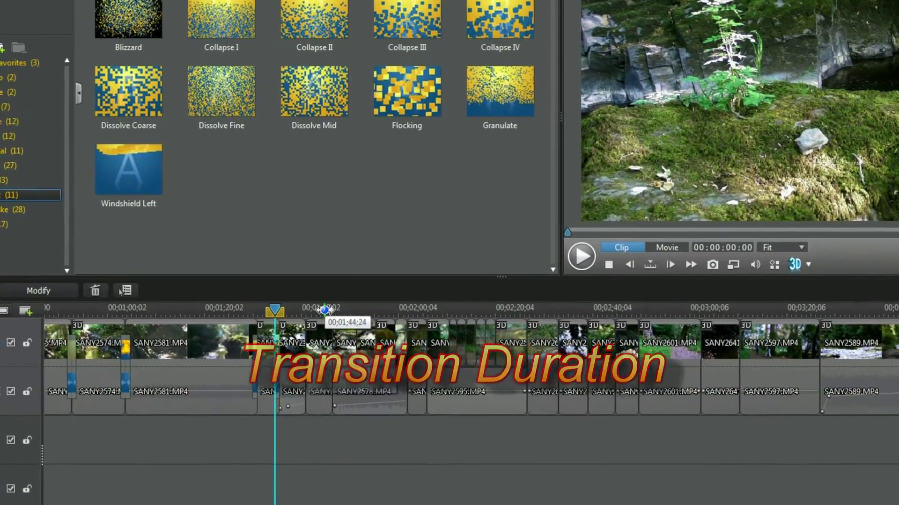
left_click_drag(324, 309, 786, 309)
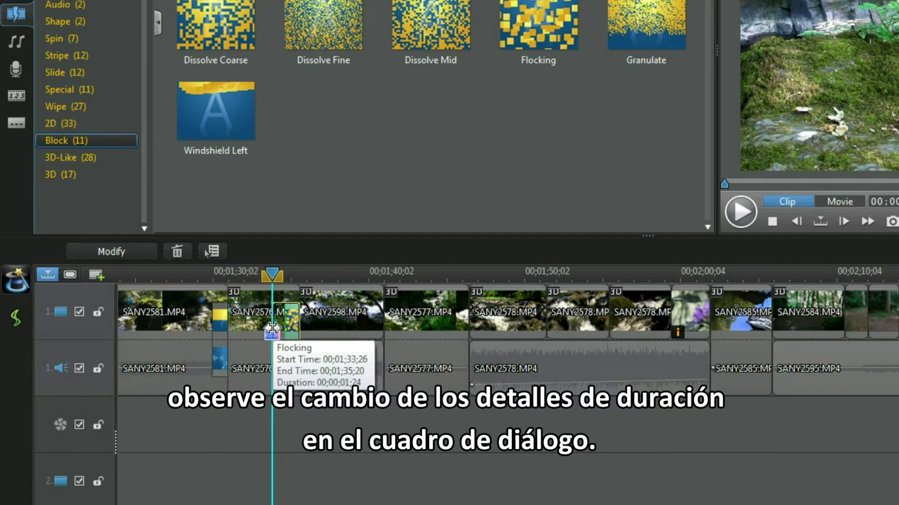
left_click_drag(269, 327, 269, 328)
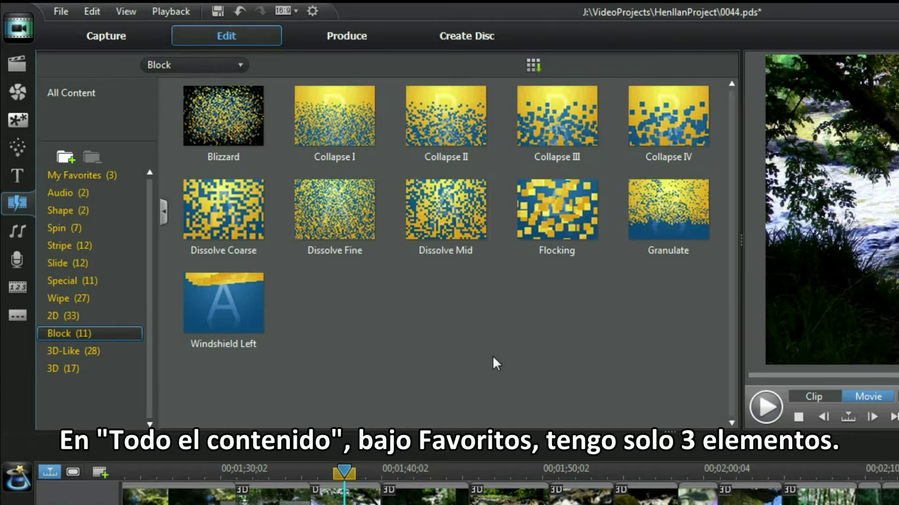
Step: Preview the Flocking transition and add it to My Favorites from its right-click menu
left_click(549, 238)
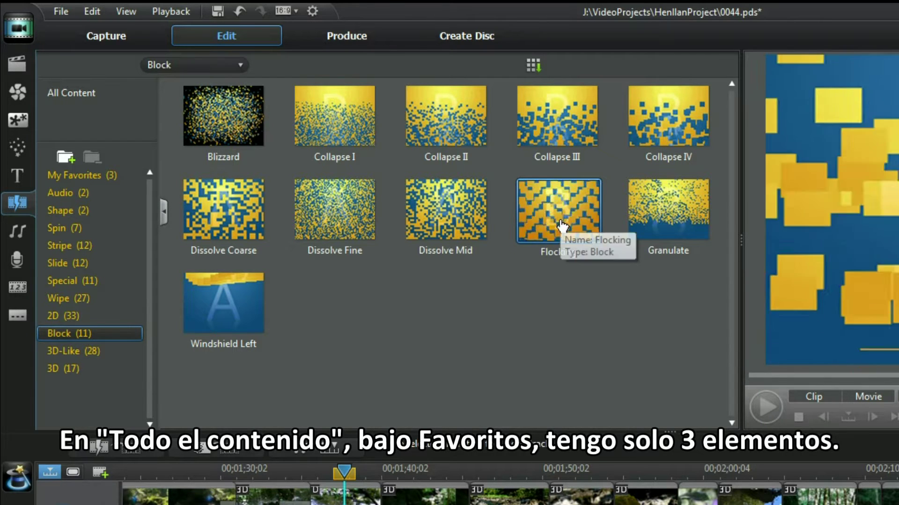
right_click(553, 220)
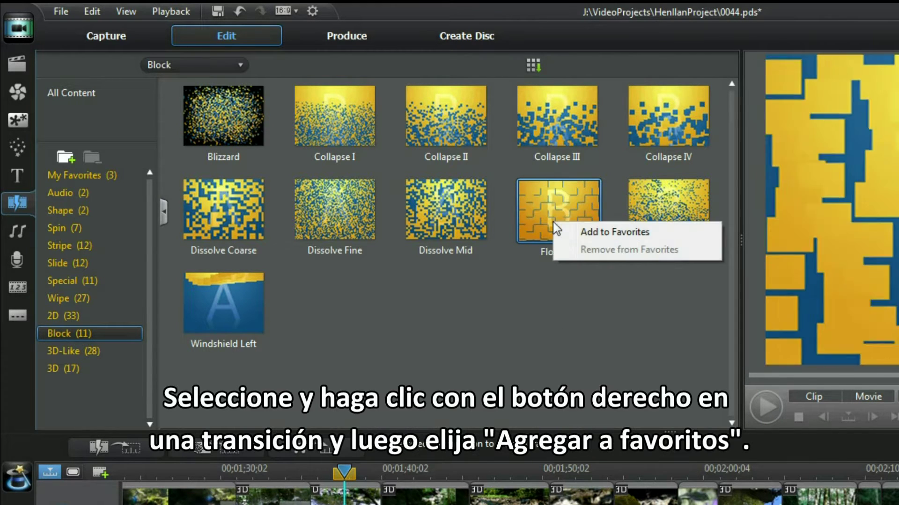
left_click(597, 232)
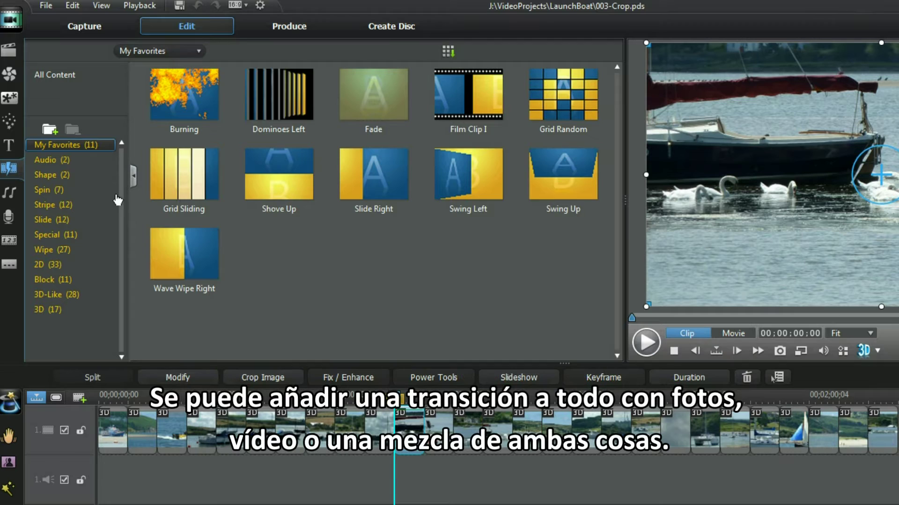
Step: Apply Shove Up as a cross transition between all photos, then play the whole movie
left_click(409, 164)
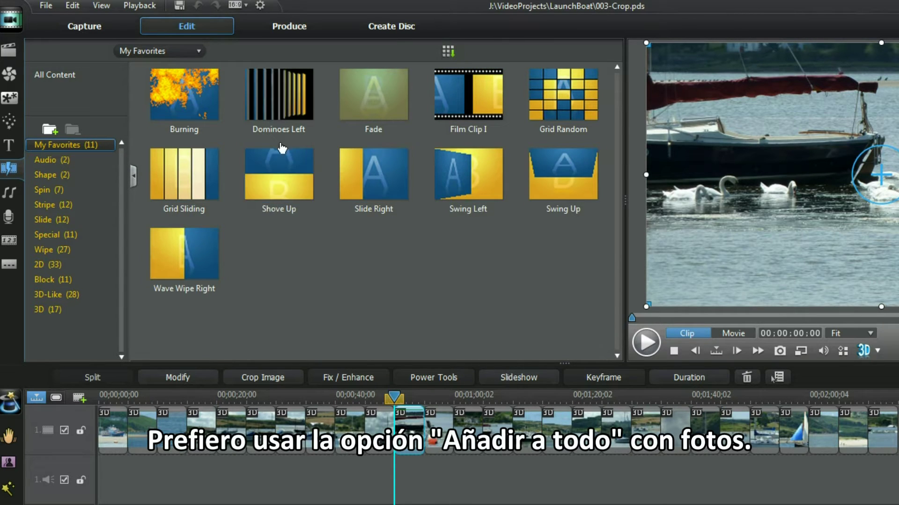
left_click(281, 177)
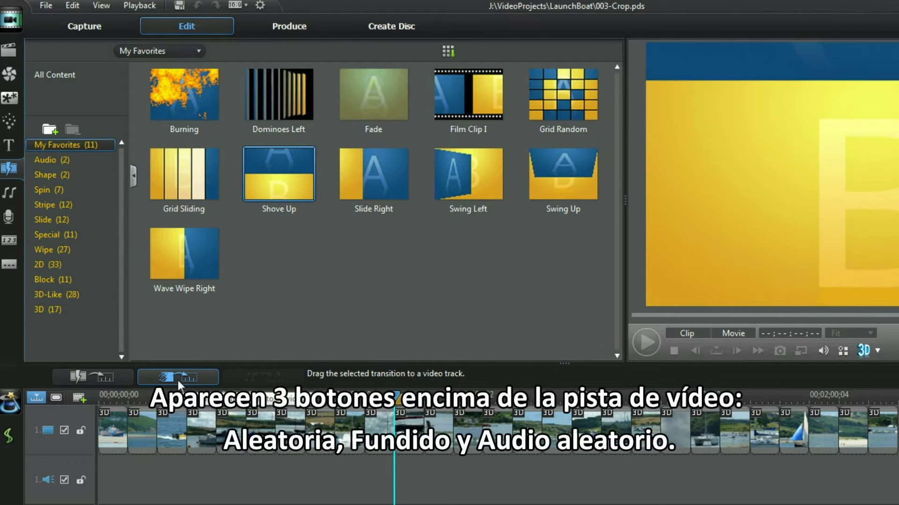
left_click(107, 381)
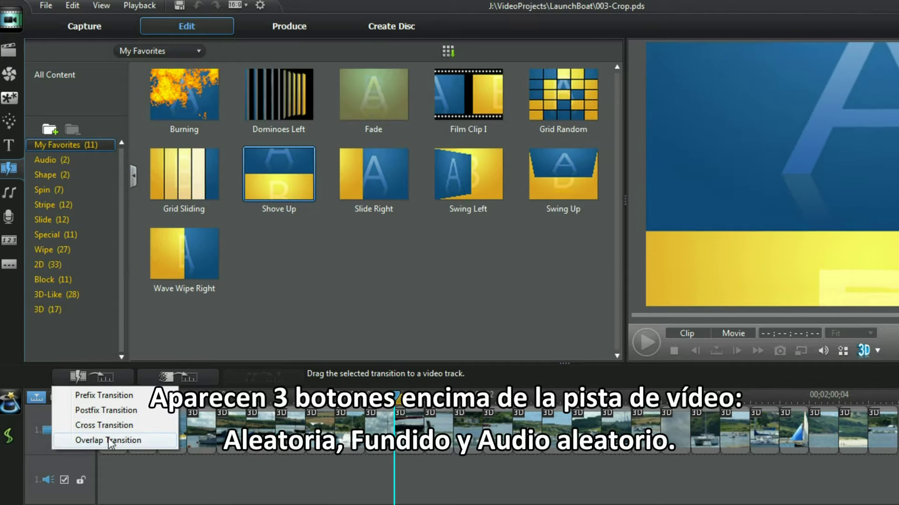
left_click(107, 425)
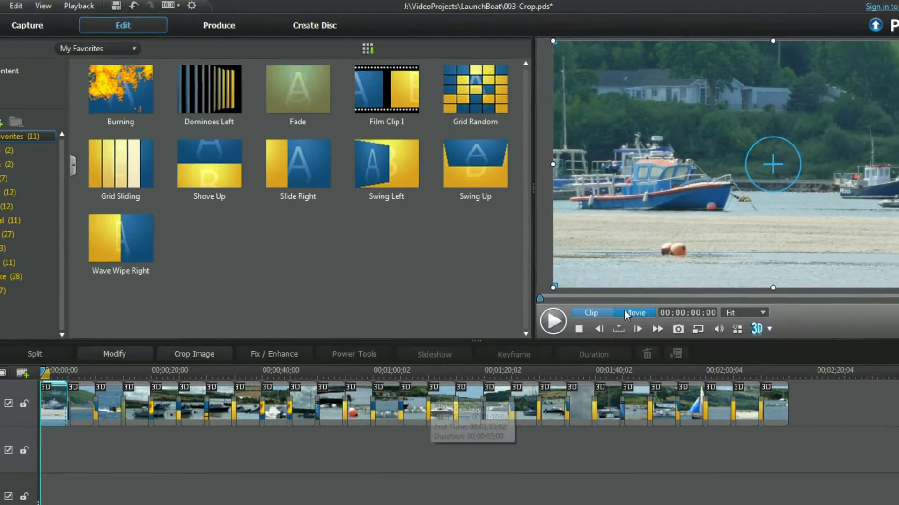
left_click(627, 313)
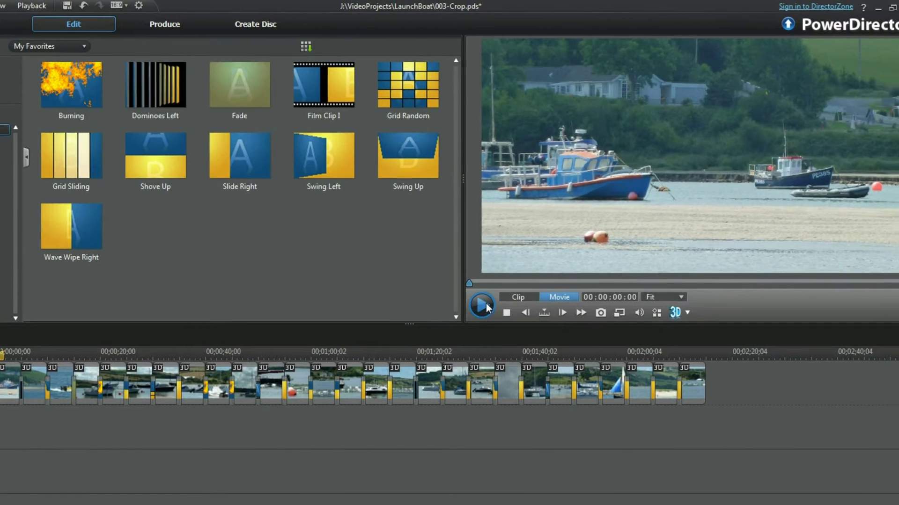
left_click(553, 321)
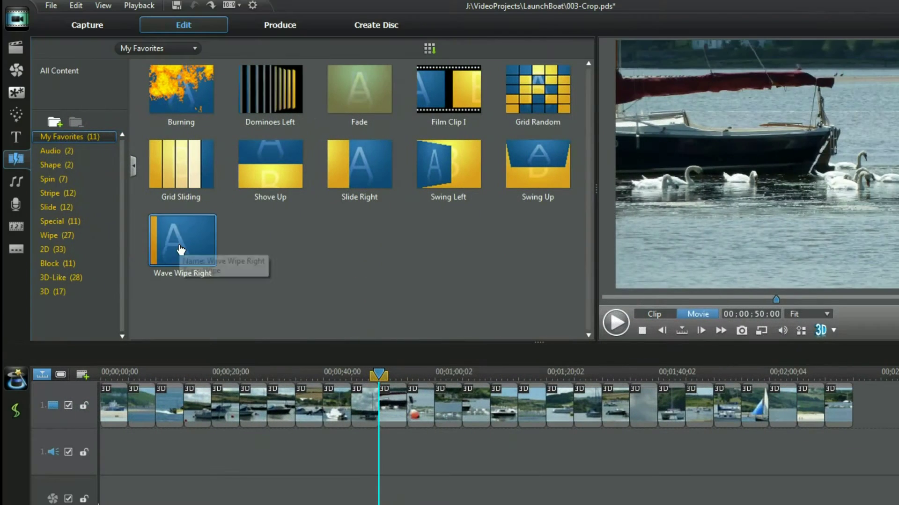
Step: Apply Wave Wipe Right to all clips as overlap transitions
left_click(181, 241)
left_click(100, 356)
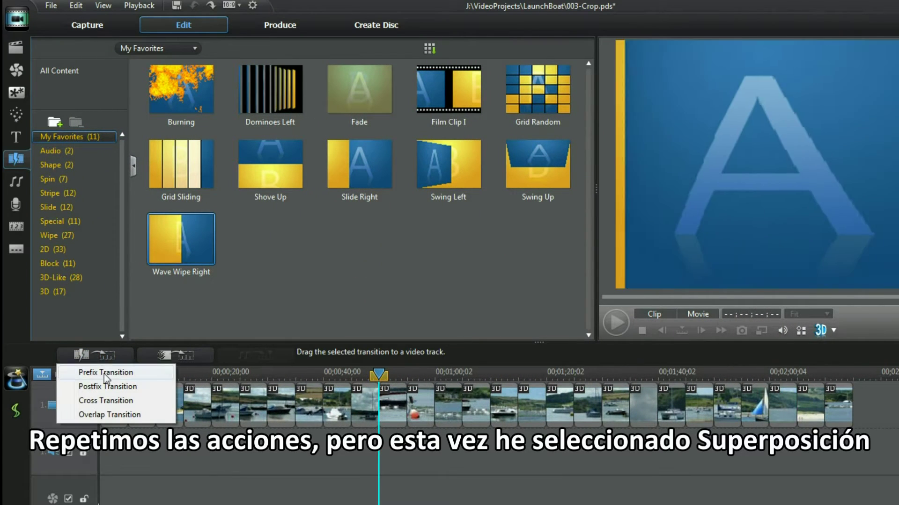
left_click(108, 415)
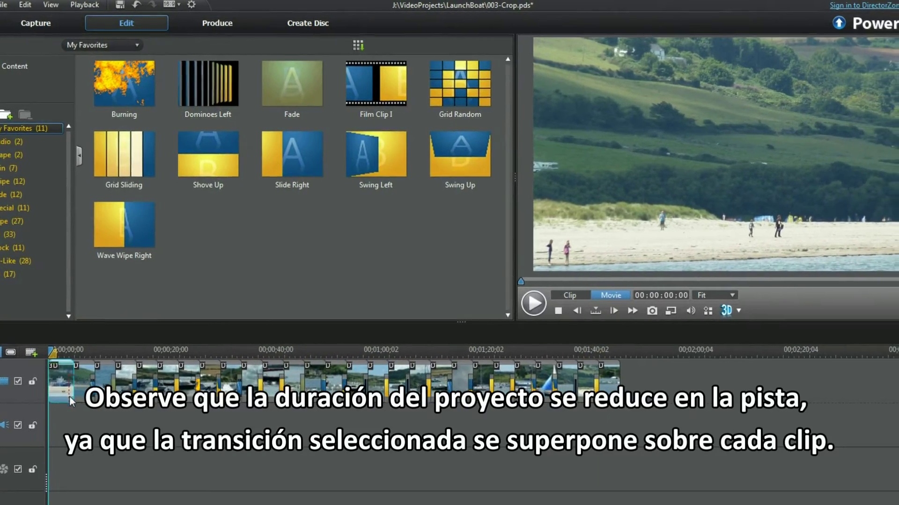
Step: Return to movie preview and scrub the playhead forward to review the overlapping transitions
left_click(89, 402)
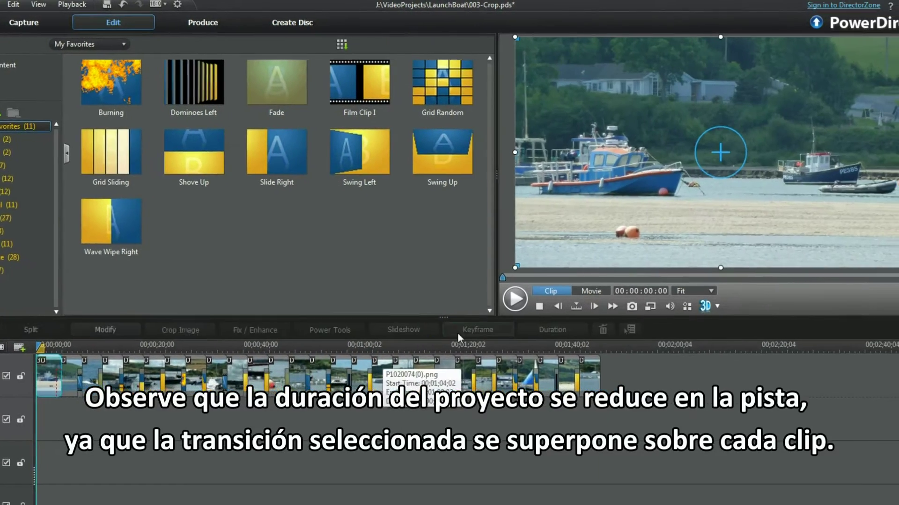
left_click(74, 352)
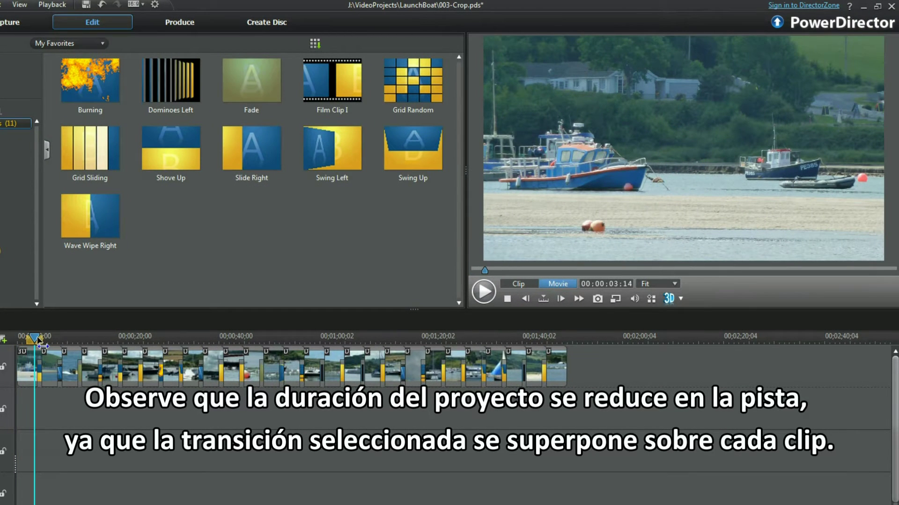
left_click_drag(39, 341, 64, 340)
left_click_drag(151, 337, 156, 339)
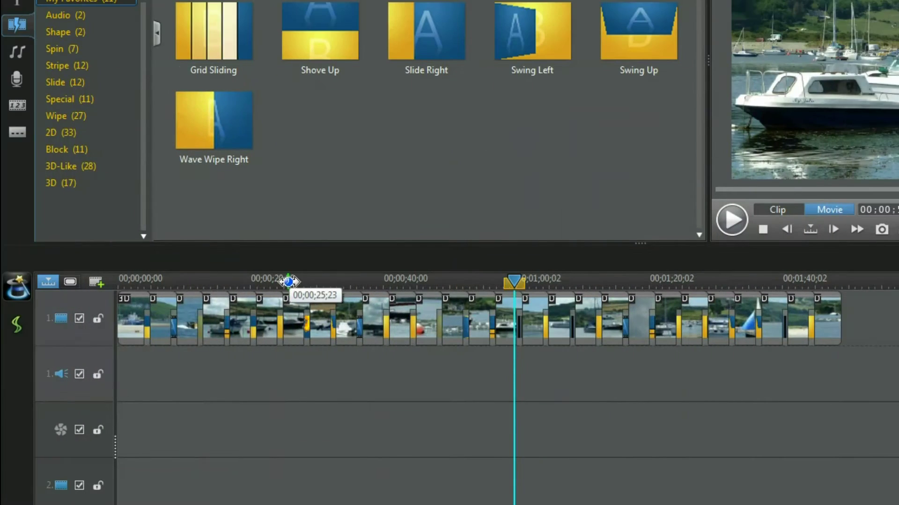
Step: Add Wave Wipe Right as a prefix transition at the start of the track
left_click(226, 161)
left_click(207, 259)
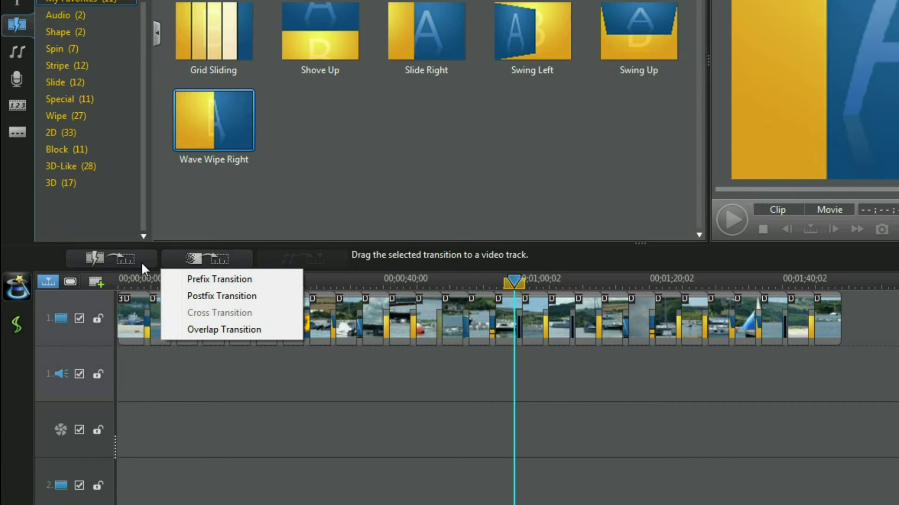
left_click(204, 279)
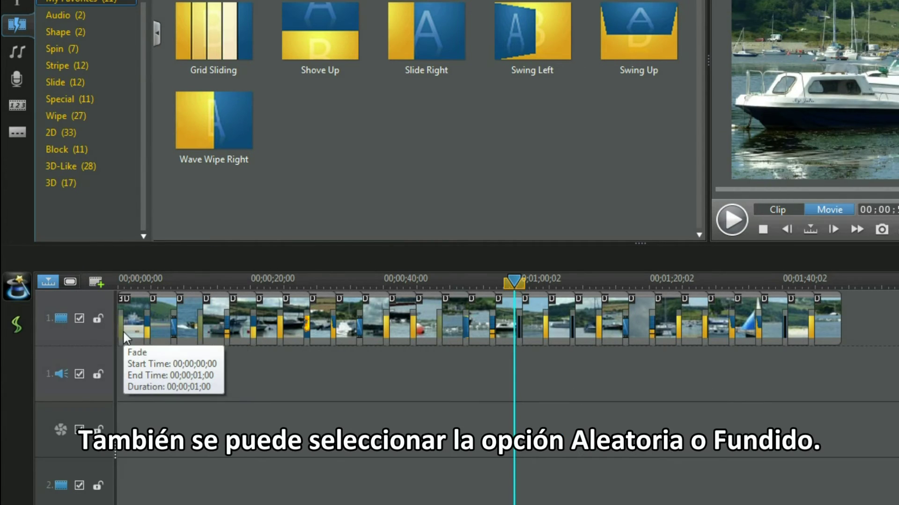
Step: Add Wave Wipe Right as a postfix transition at the track end and play the whole movie
left_click(222, 154)
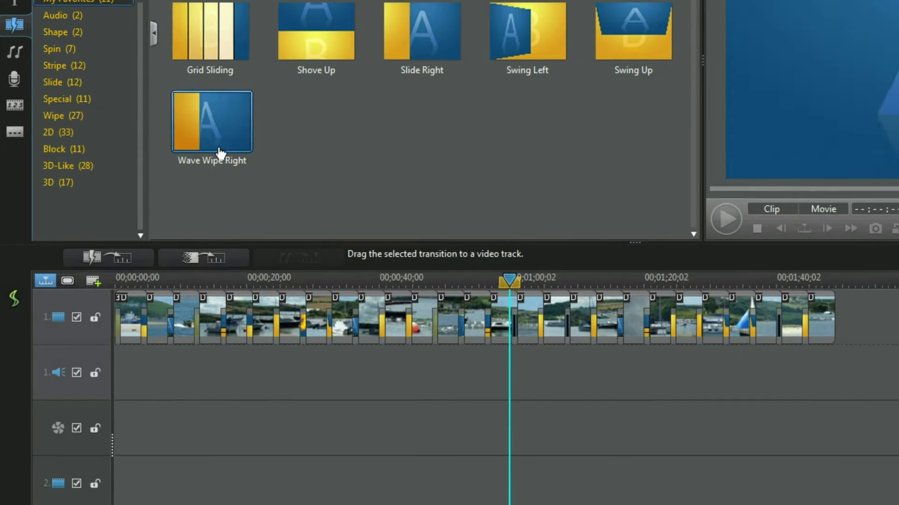
left_click(207, 257)
left_click(161, 282)
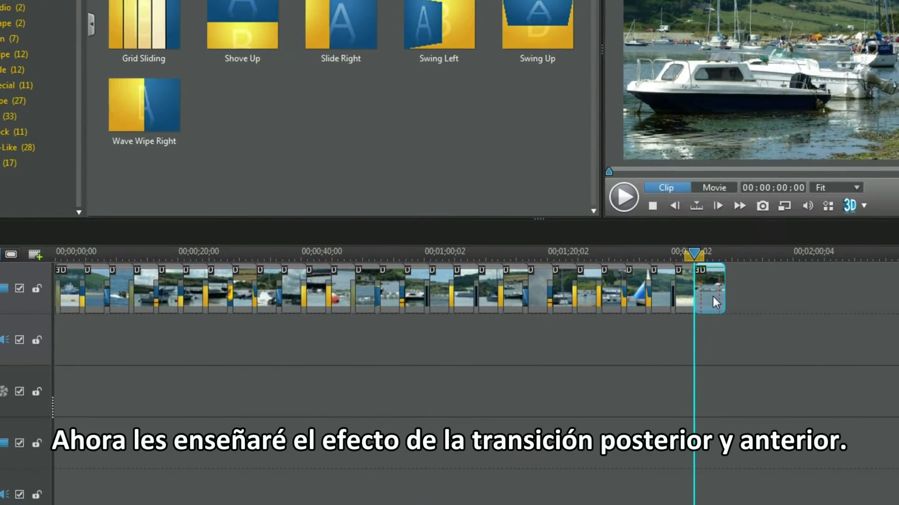
left_click(714, 188)
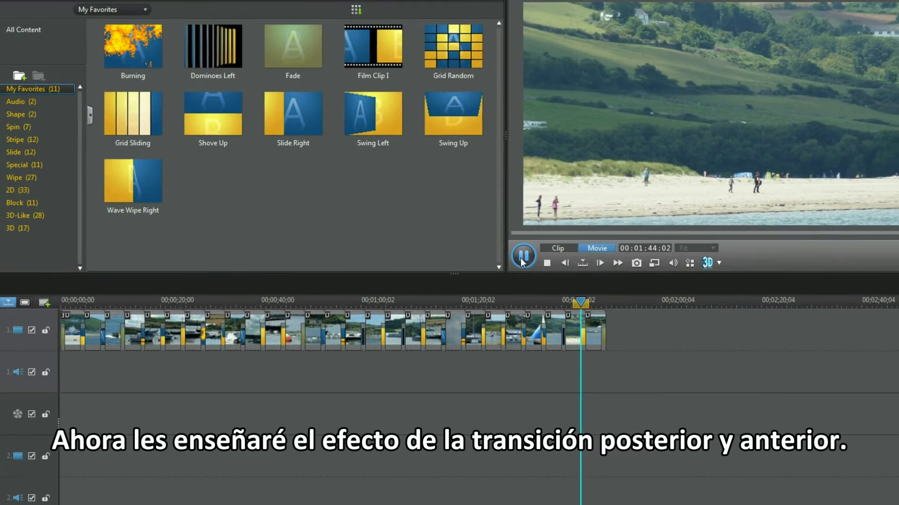
left_click(575, 201)
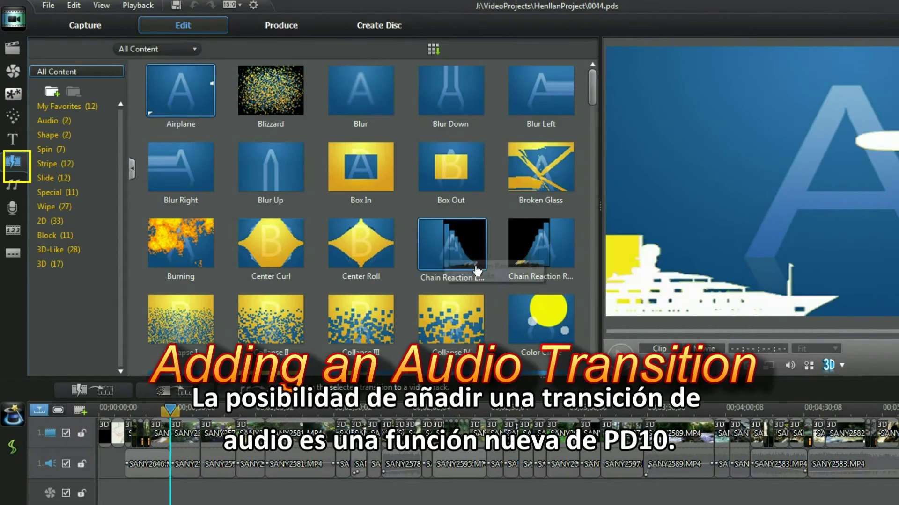
Step: Apply the audio transitions to all audio clips using the Overlap placement option
left_click(262, 390)
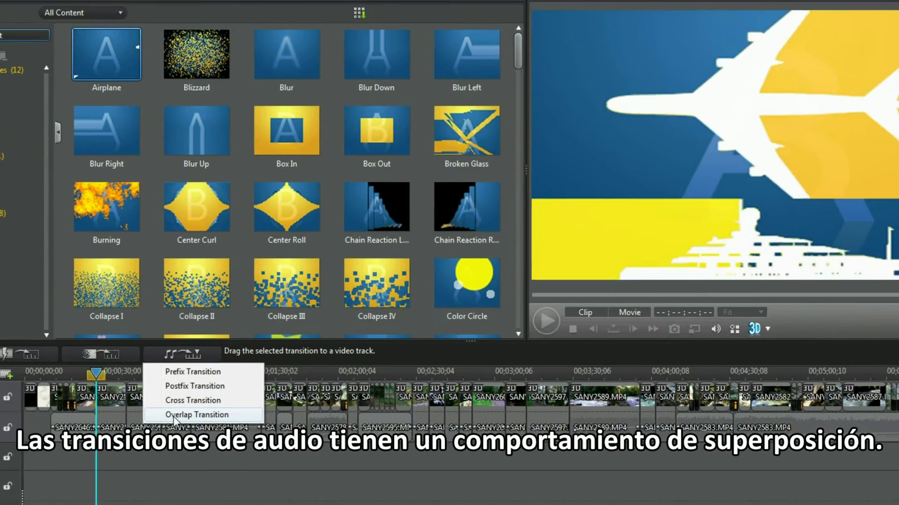
left_click(252, 444)
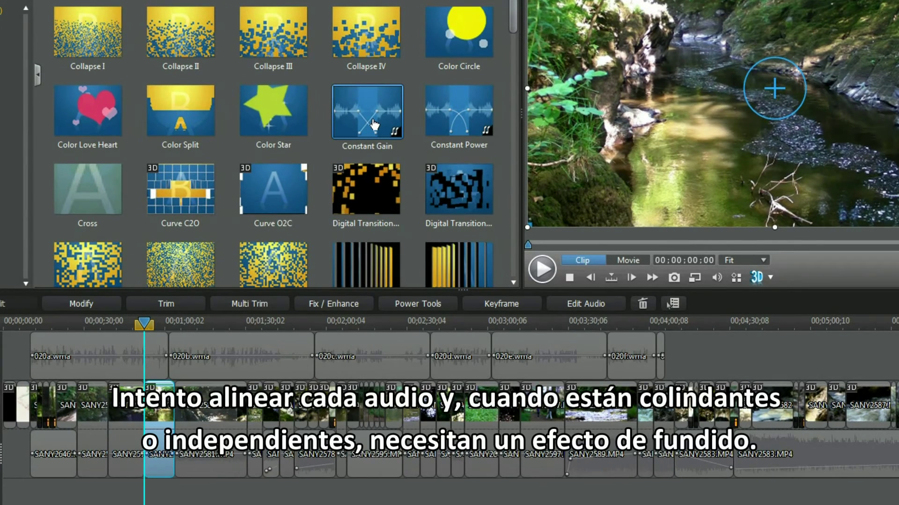
Step: Place Constant Gain at the 020a.wma/020b.wma and 020b.wma/020c.wma joins, and Constant Power at 020c.wma/020d.wma
left_click_drag(322, 167, 169, 360)
left_click_drag(223, 324, 622, 321)
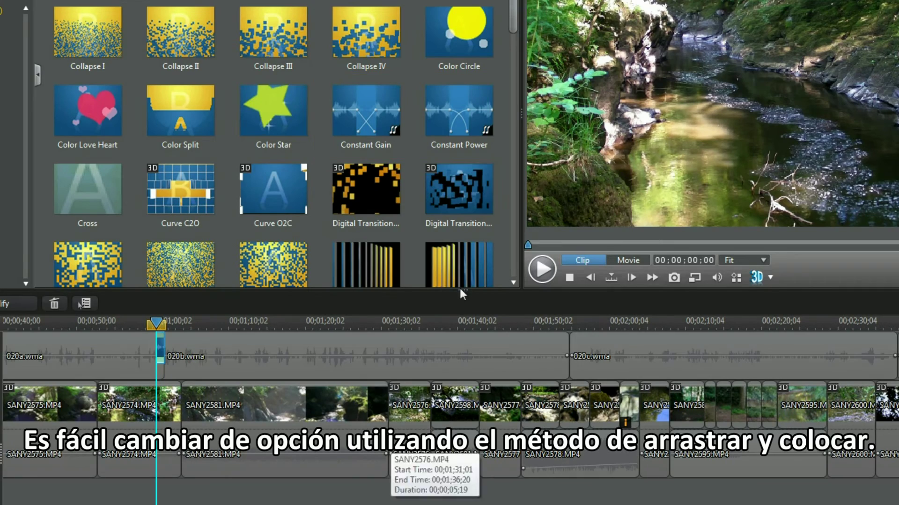
left_click_drag(376, 126, 569, 358)
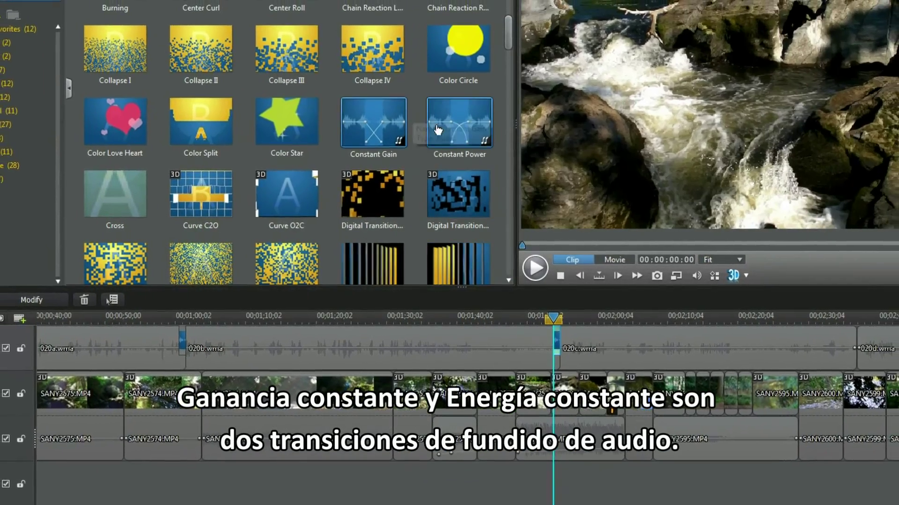
mouse_move(438, 130)
left_mouse_down()
mouse_move(572, 184)
mouse_move(850, 336)
mouse_move(829, 336)
left_mouse_up()
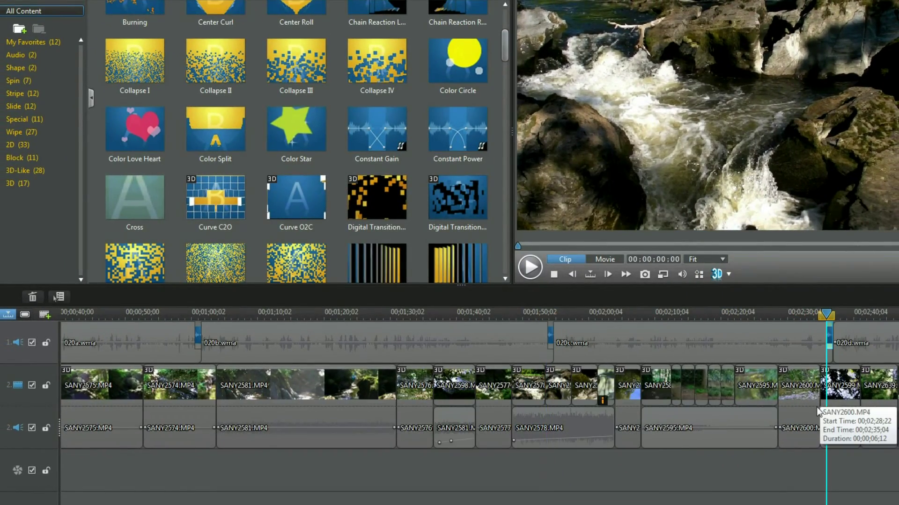